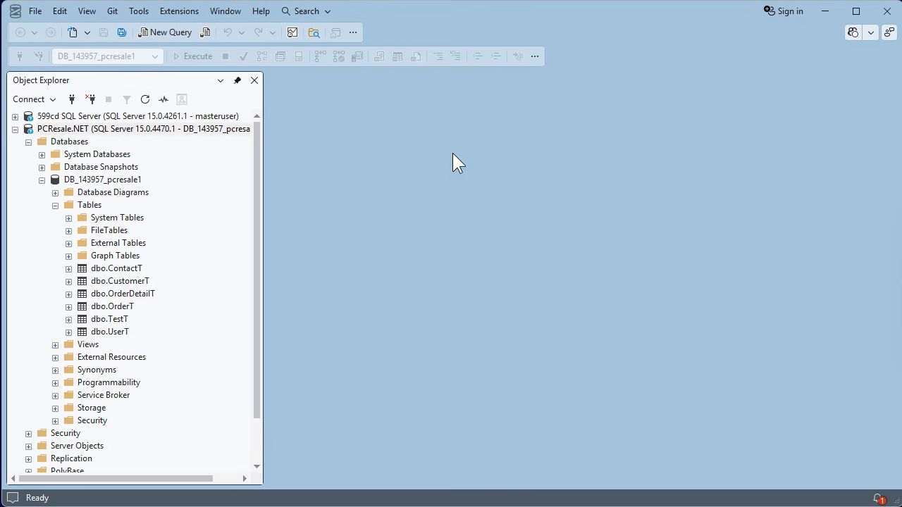
Run a new query on the DB_143957_pcresale1 database: select * from CustomerT.
click(162, 33)
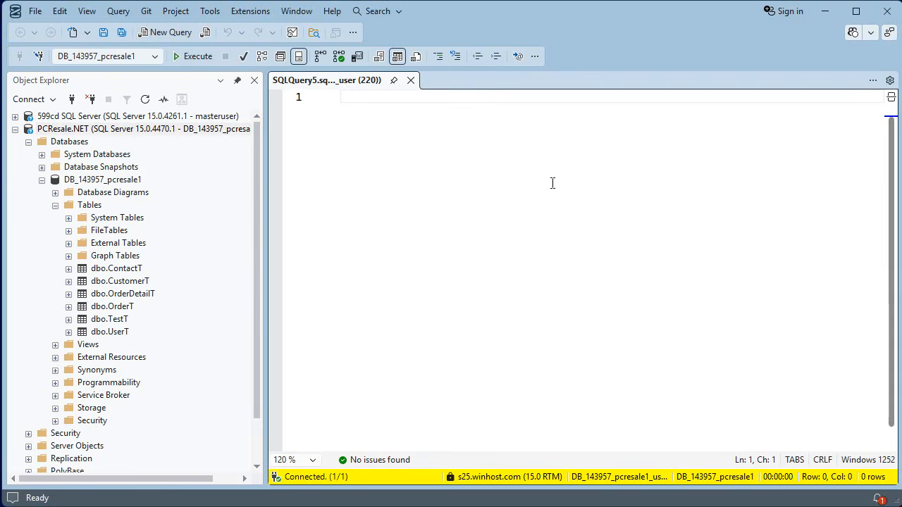
text(select * )
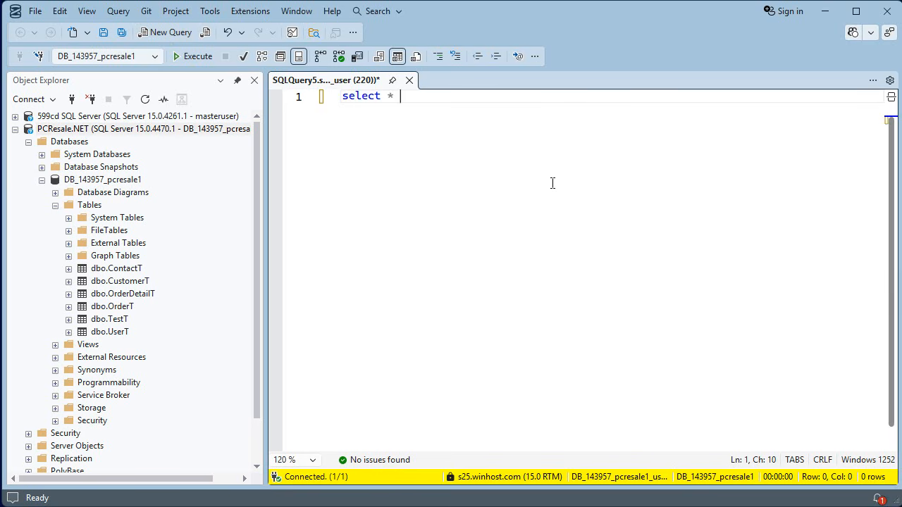
text(from CustomerT)
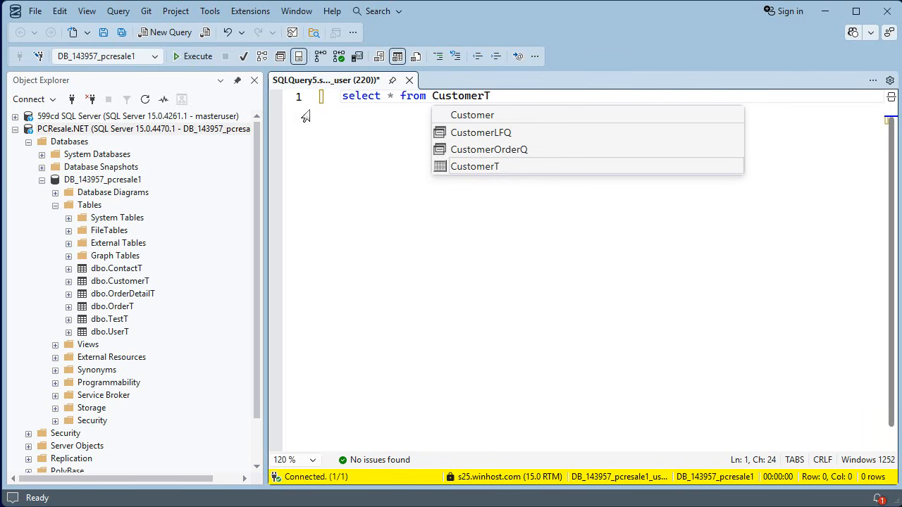
click(190, 58)
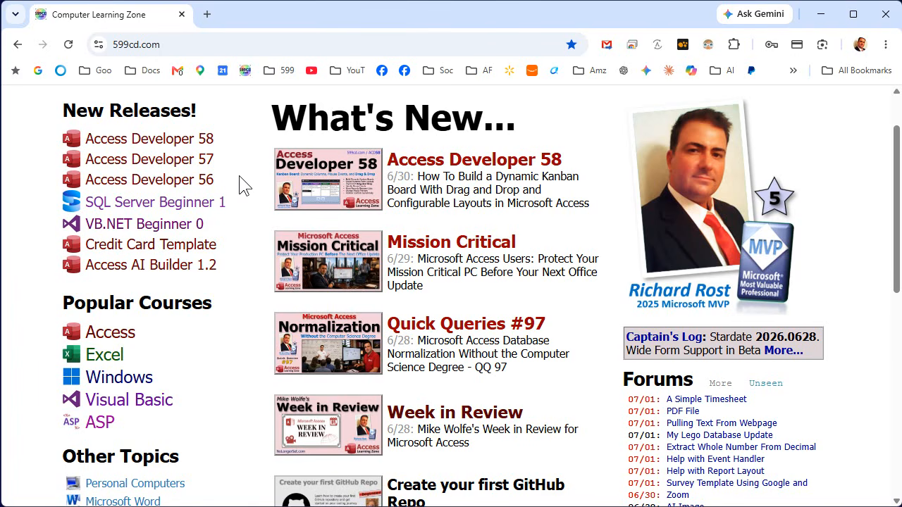
Switch to the web browser and open make.powerapps.com.
click(246, 41)
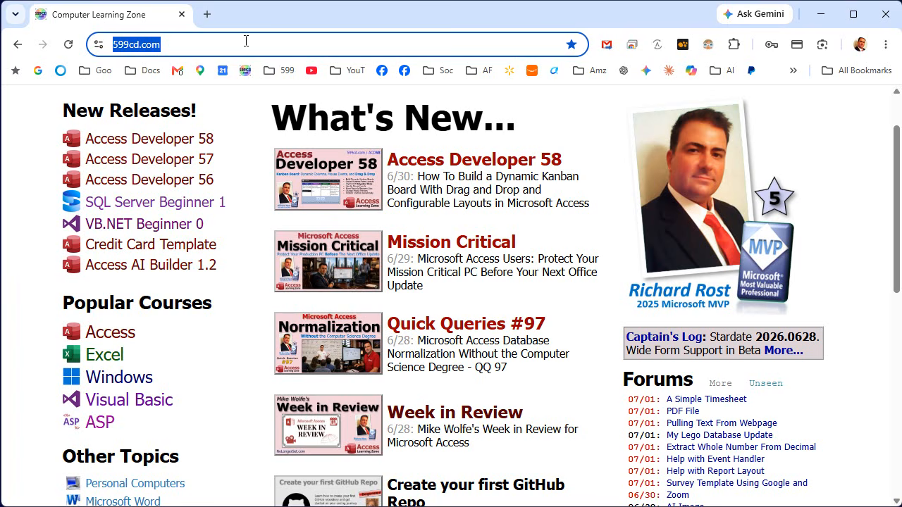
text(make.power)
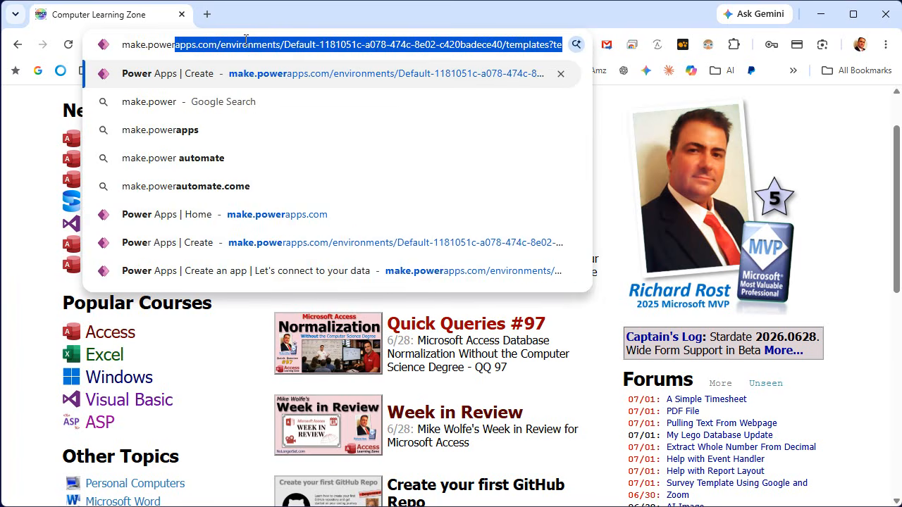
text(apps.com)
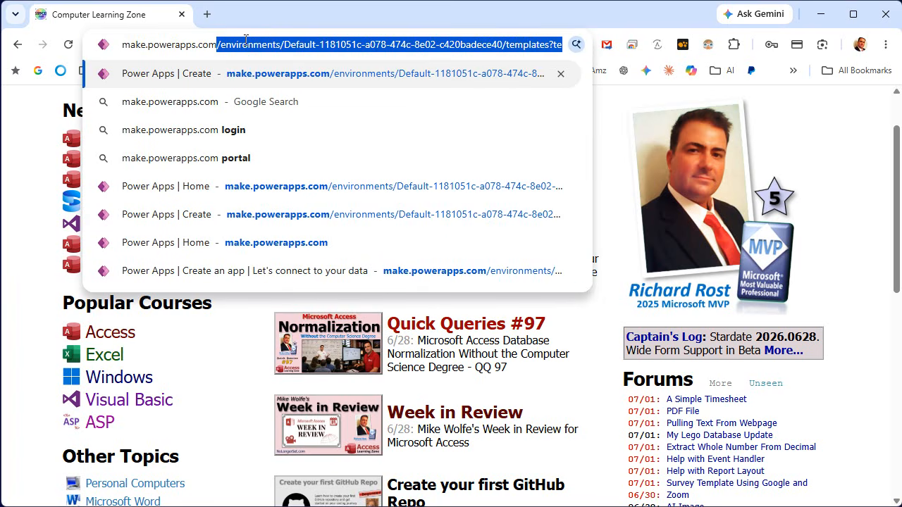
key(Delete)
key(Return)
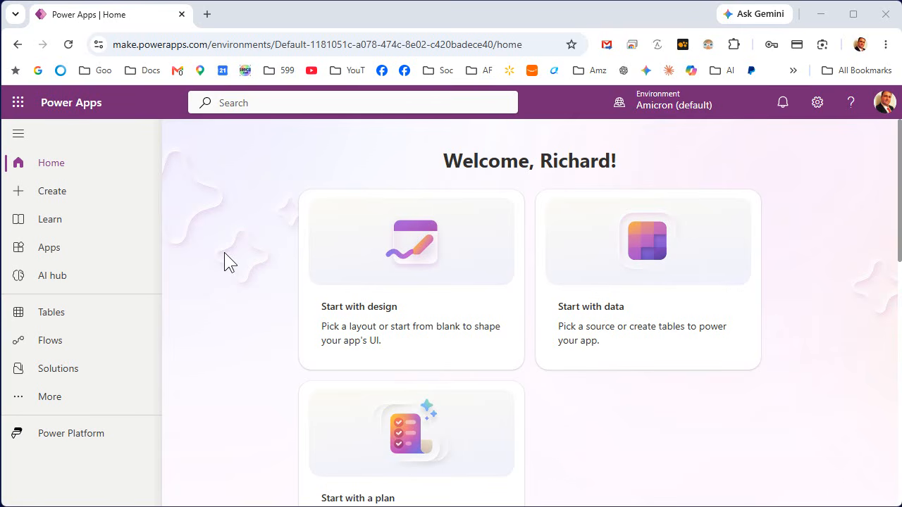
Review the app creation options, create a blank canvas app in Phone size, and show the editor full screen.
click(53, 196)
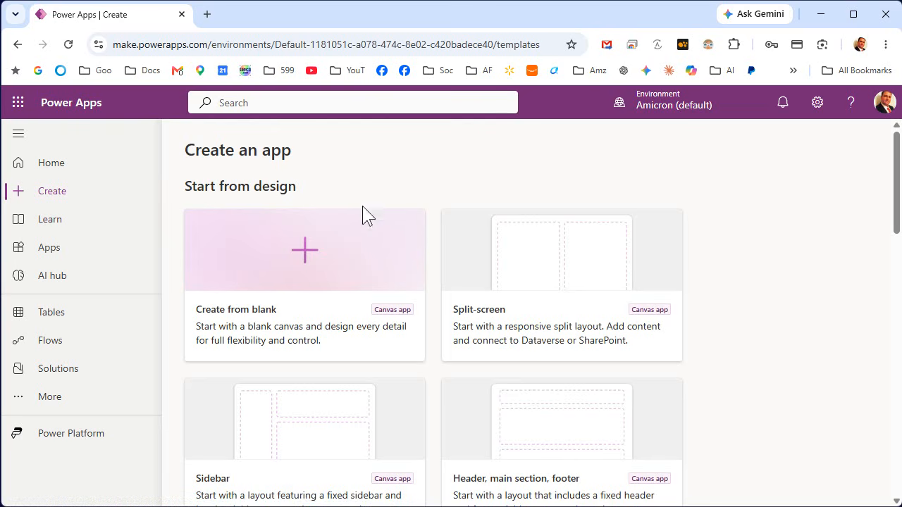
scroll(432, 310, down, 10)
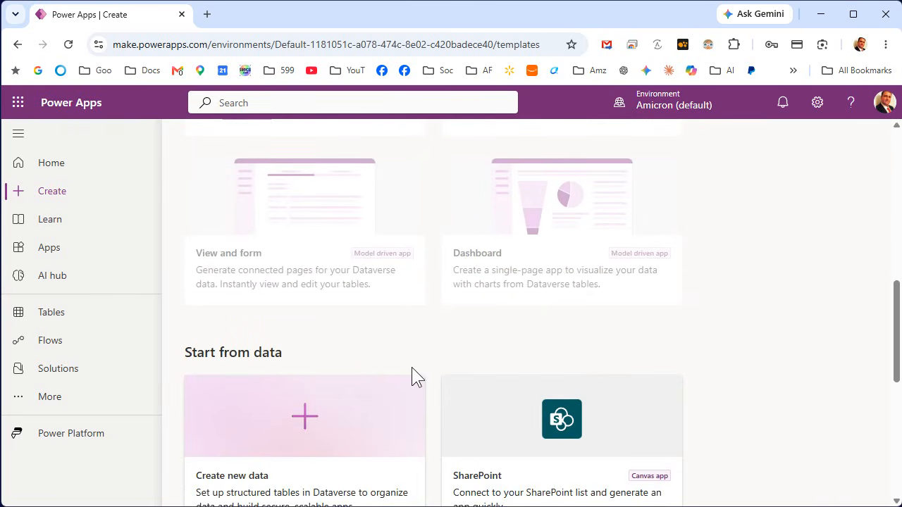
scroll(411, 373, down, 2)
scroll(413, 367, up, 7)
scroll(414, 374, up, 3)
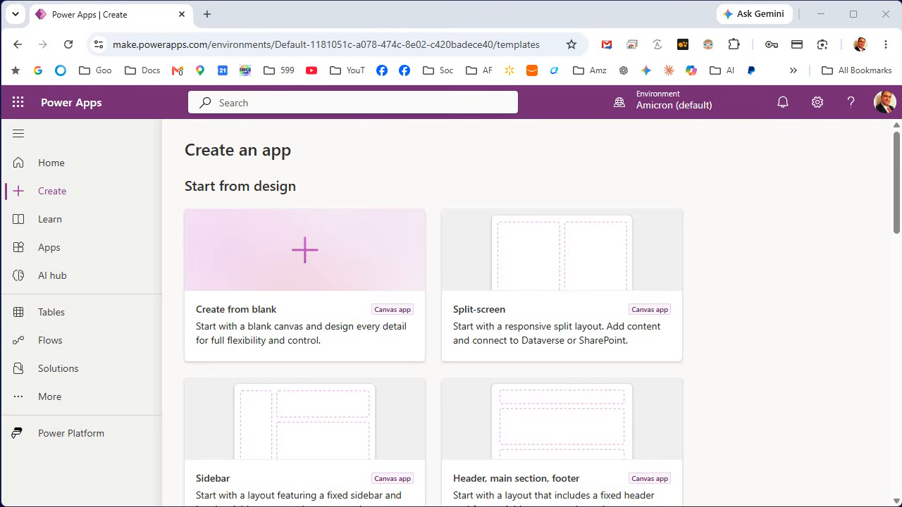
click(337, 260)
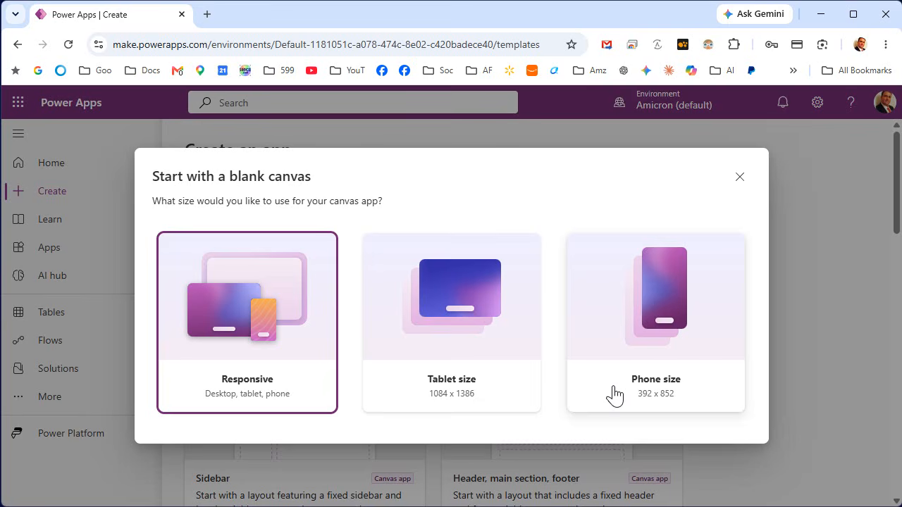
click(615, 393)
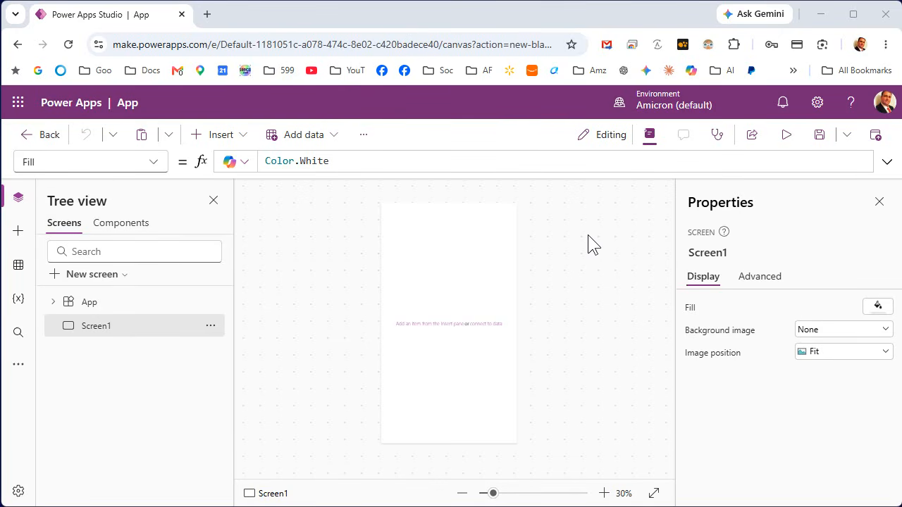
key(F11)
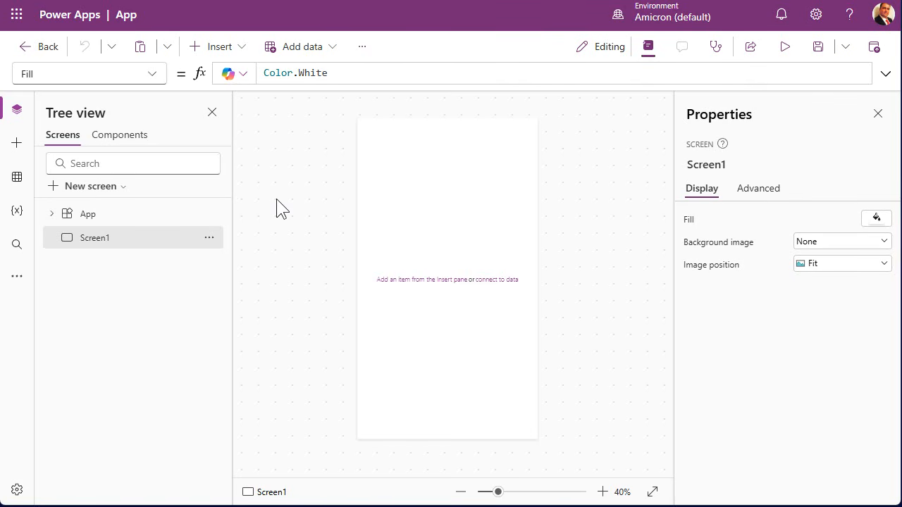
Start adding a SQL Server data source to the app, using SQL Server Authentication.
click(17, 179)
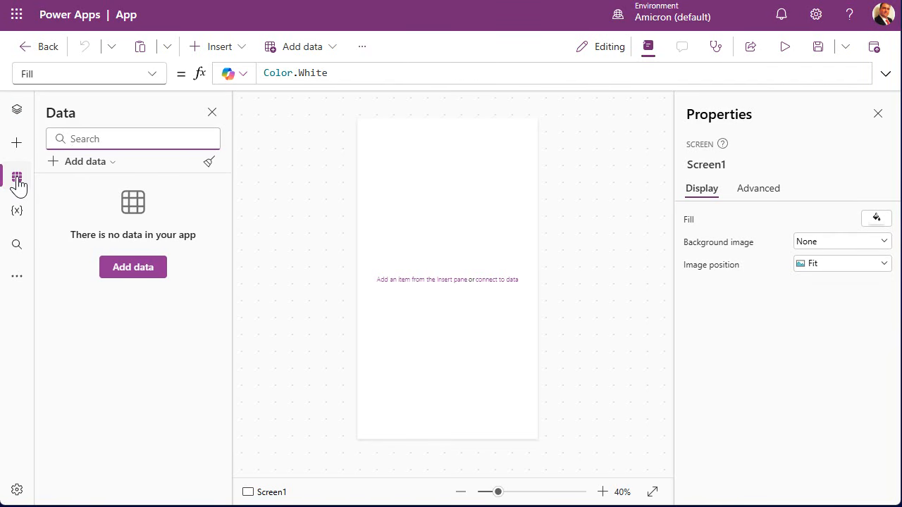
click(143, 273)
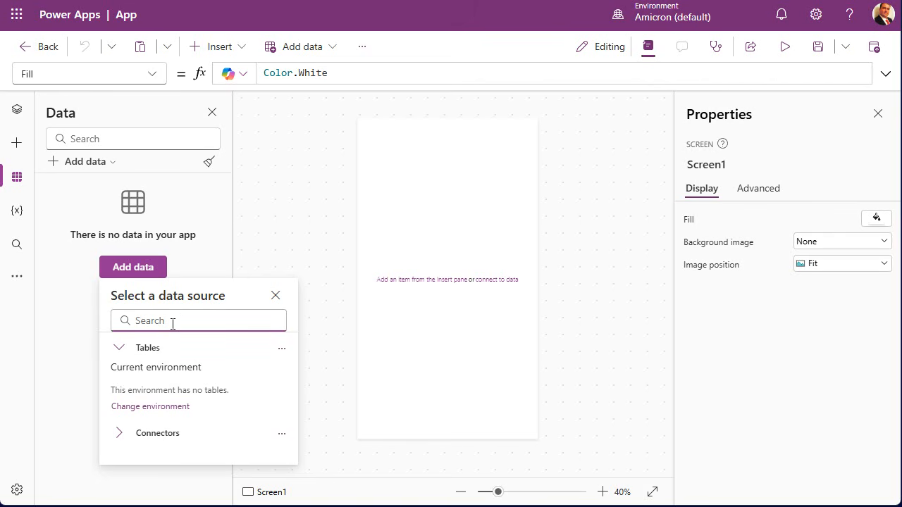
text(sql)
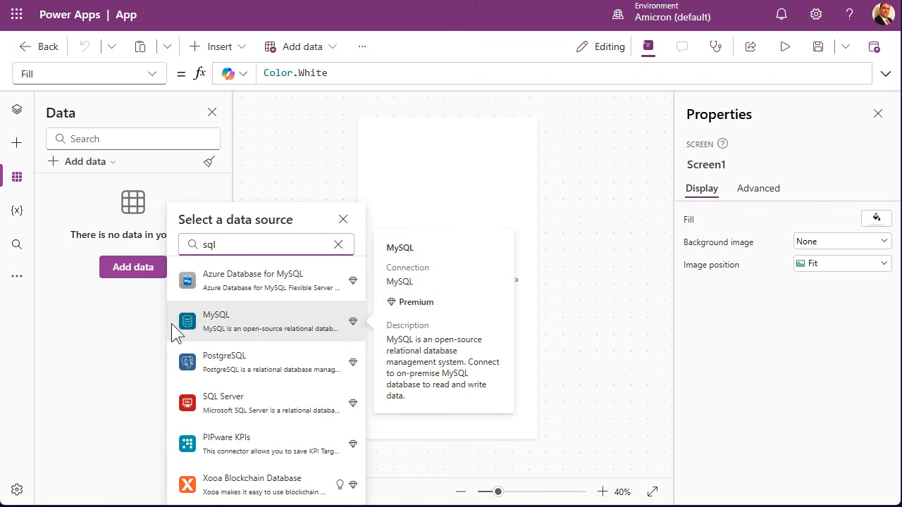
click(272, 400)
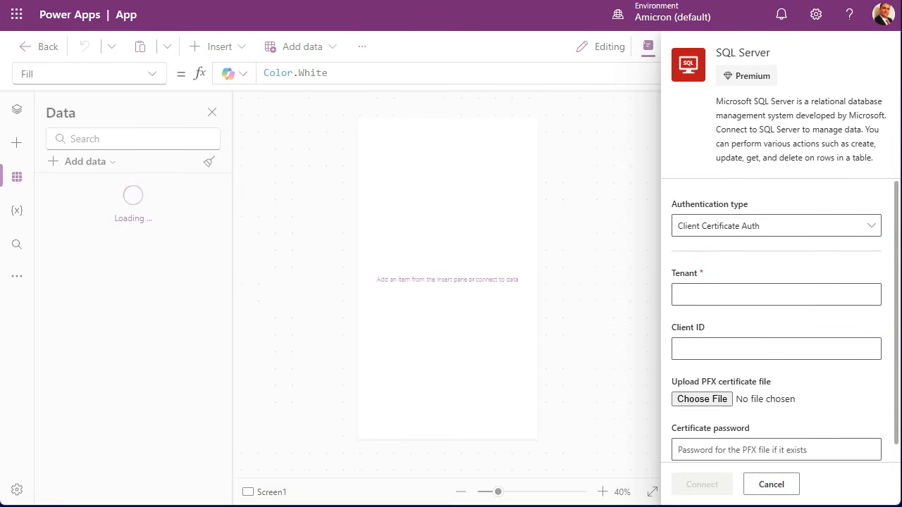
click(776, 236)
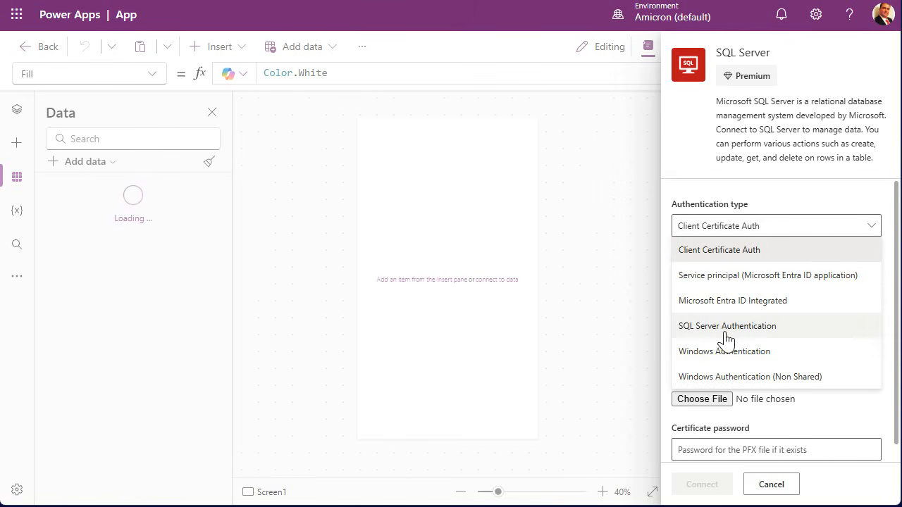
click(782, 326)
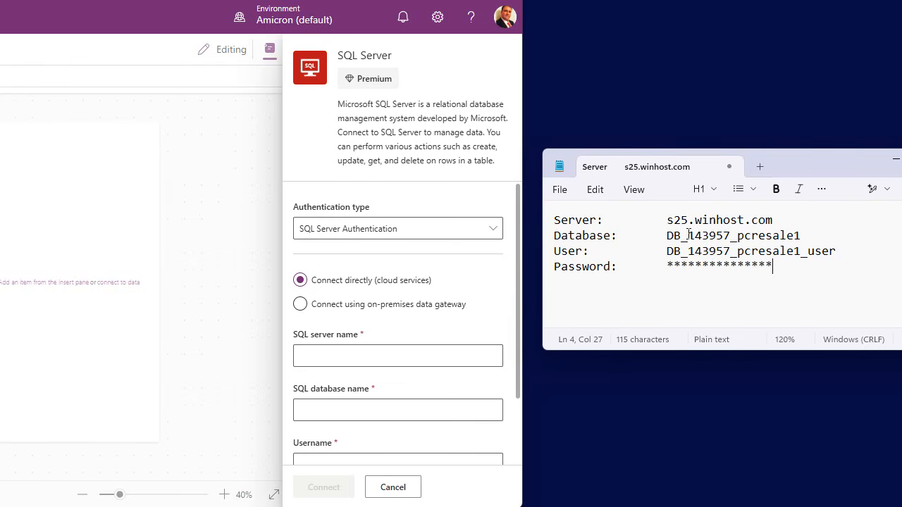
Copy the connection details from the notes: SQL server name s25.winhost.com and SQL database name DB_143957_pcresale1.
drag(669, 220, 776, 220)
key(ctrl+c)
click(427, 360)
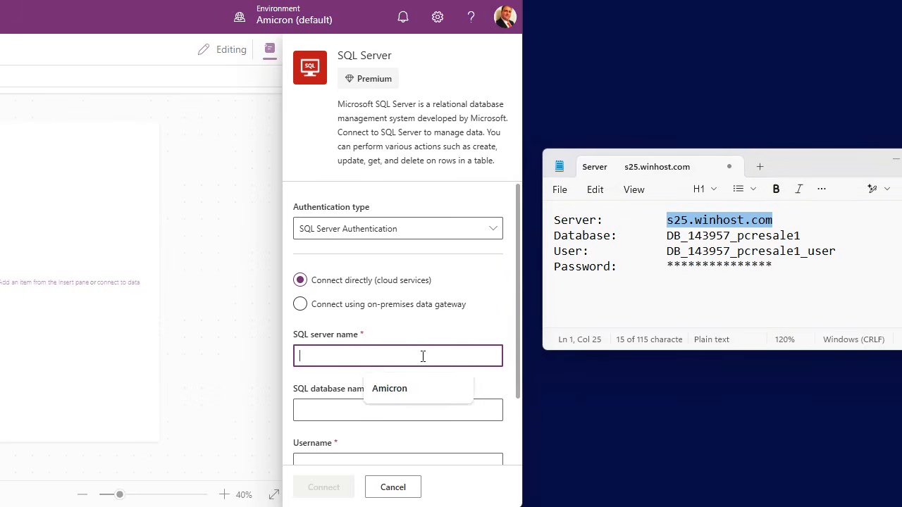
key(ctrl+v)
scroll(421, 339, down, 1)
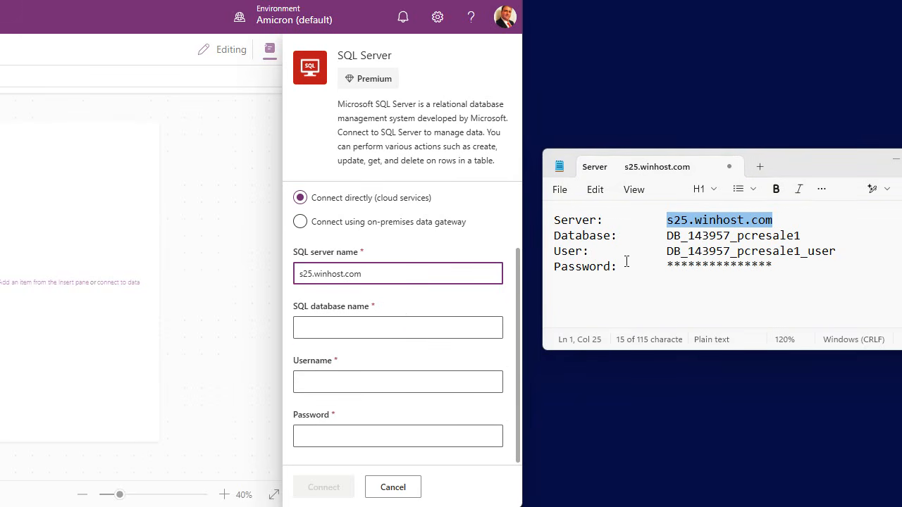
drag(667, 235, 802, 236)
key(ctrl+c)
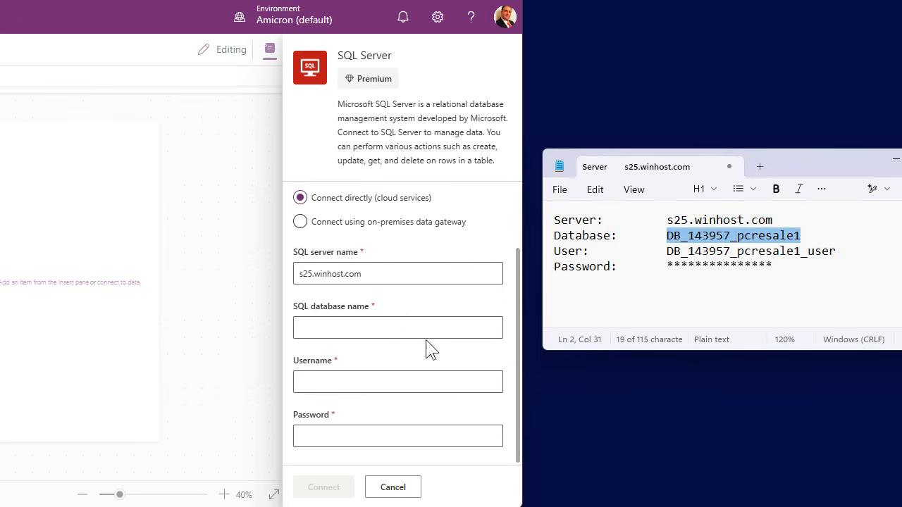
click(354, 325)
key(ctrl+v)
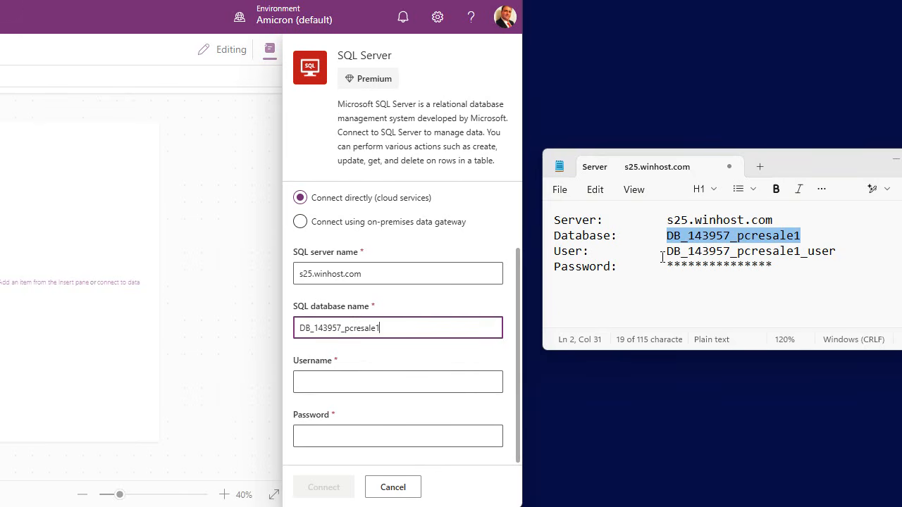
Fill in the SQL Server connection's username from the notes and paste the database password.
drag(667, 251, 840, 251)
key(ctrl+c)
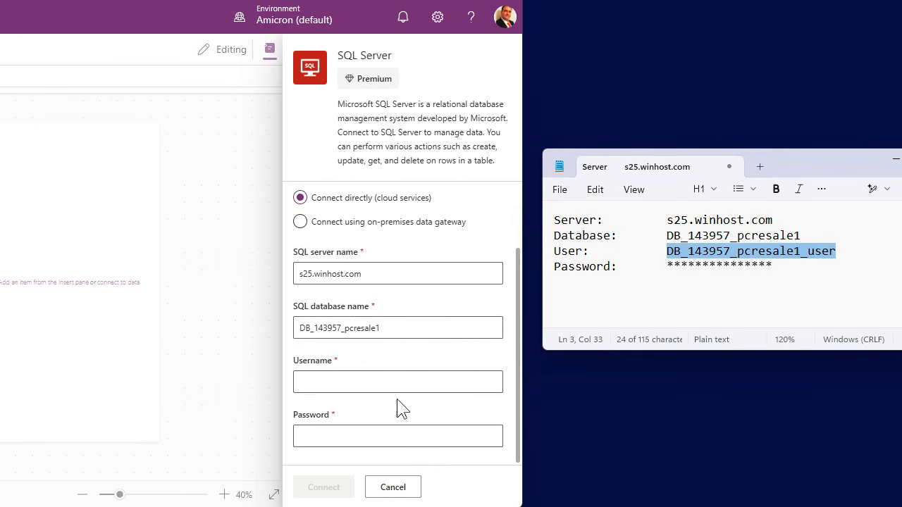
click(366, 381)
key(ctrl+v)
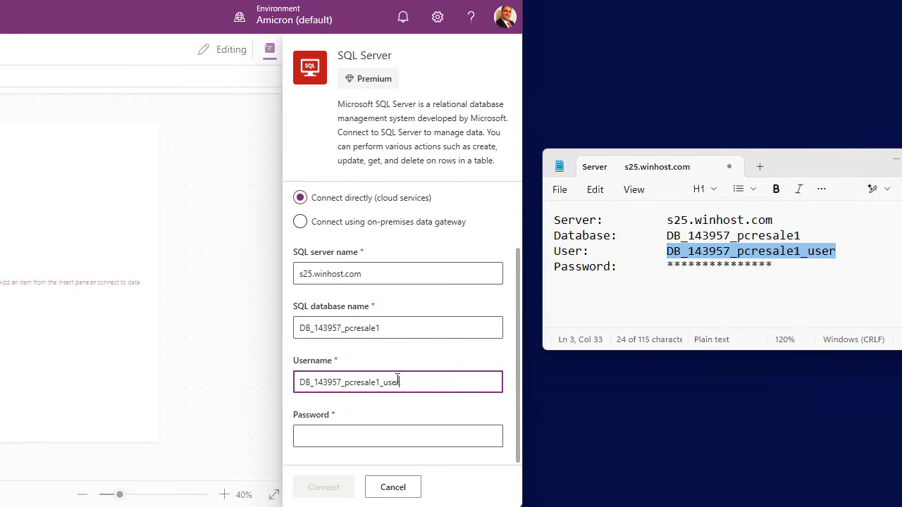
click(773, 296)
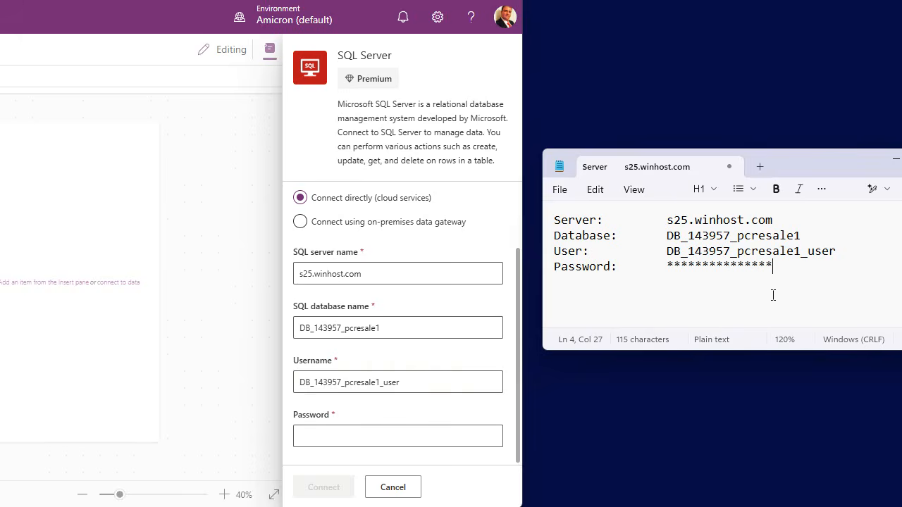
click(394, 435)
key(ctrl+v)
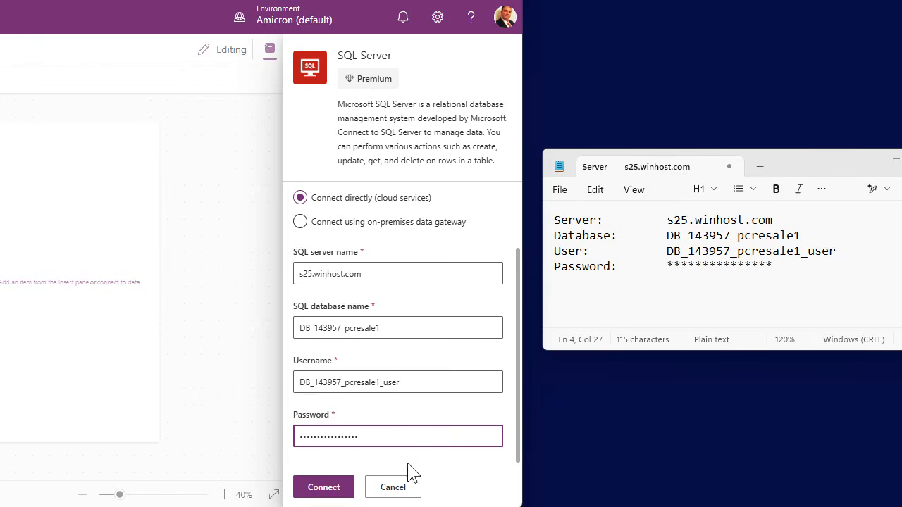
Submit the SQL Server connection and accept the premium licence notice with Don't show this again enabled.
click(328, 496)
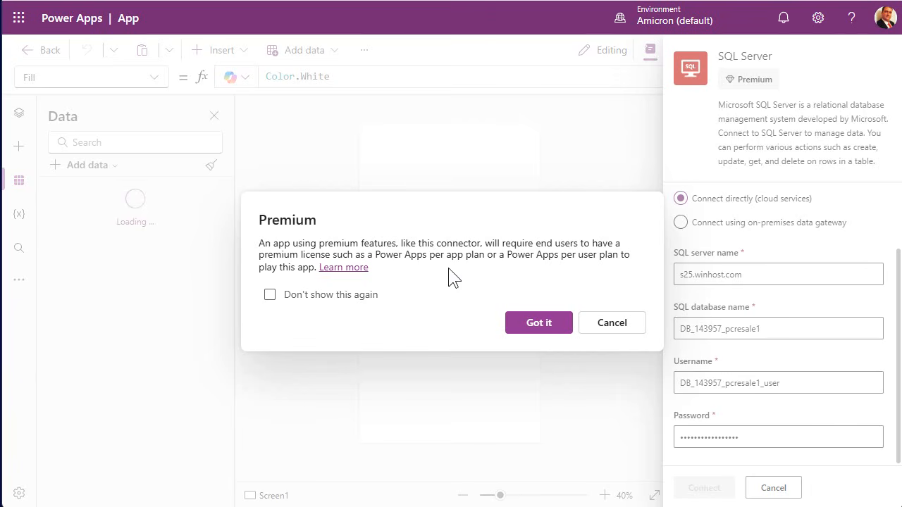
click(270, 294)
click(522, 322)
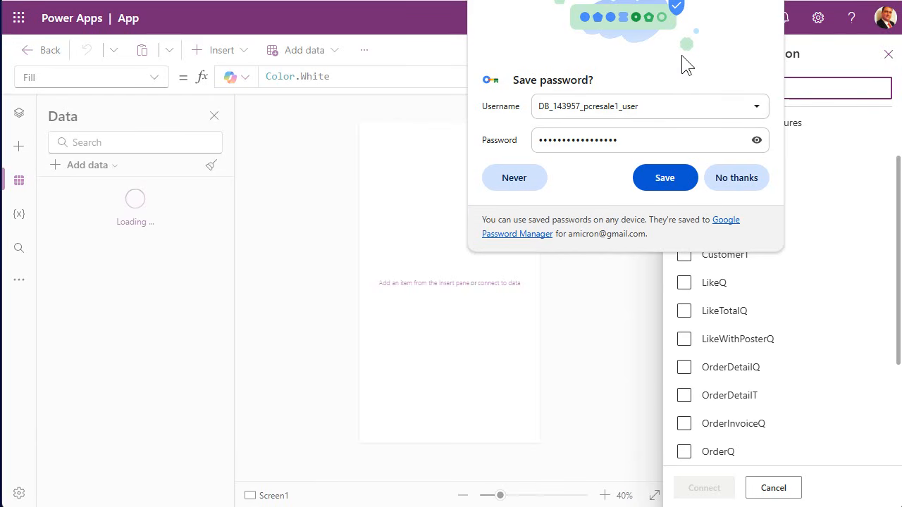
Decline saving the password in the browser and connect the CustomerT table to the app.
click(739, 179)
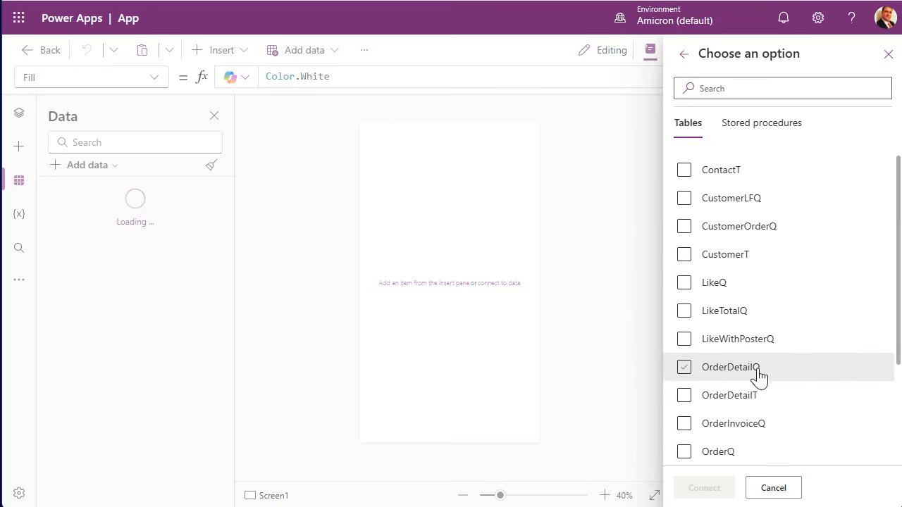
click(686, 257)
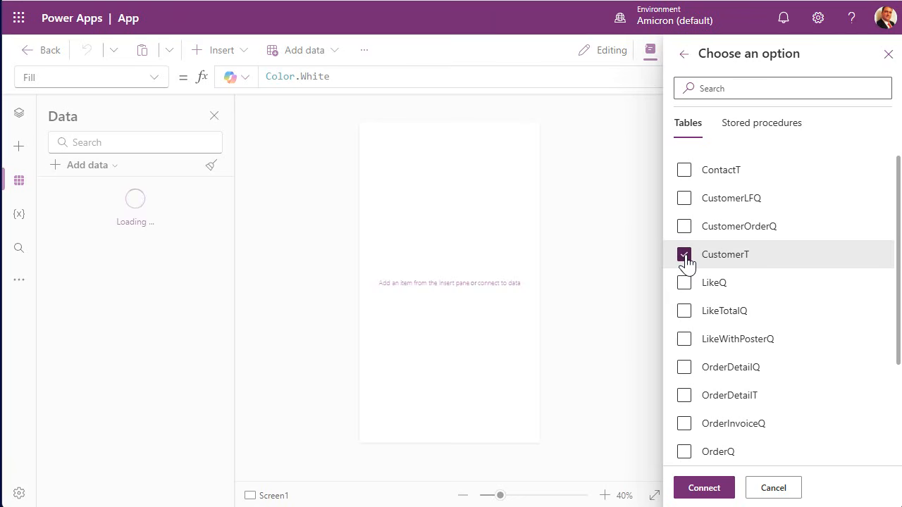
click(709, 491)
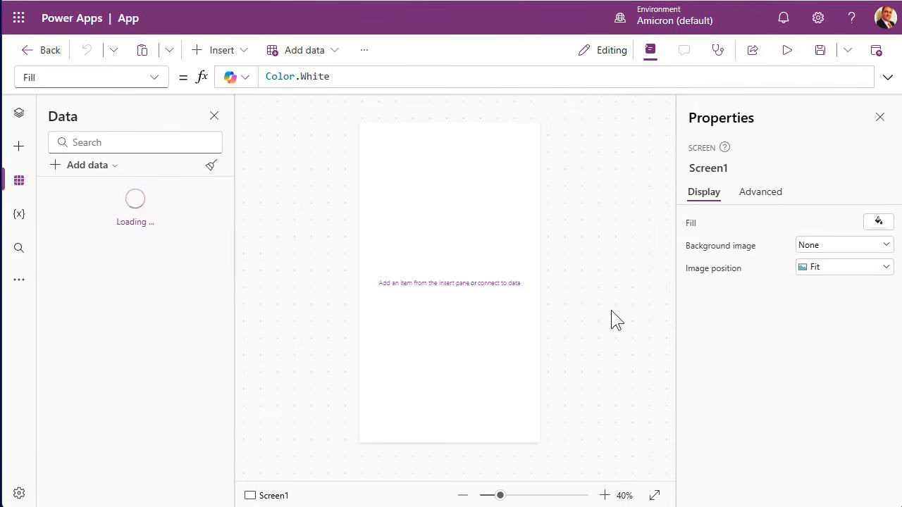